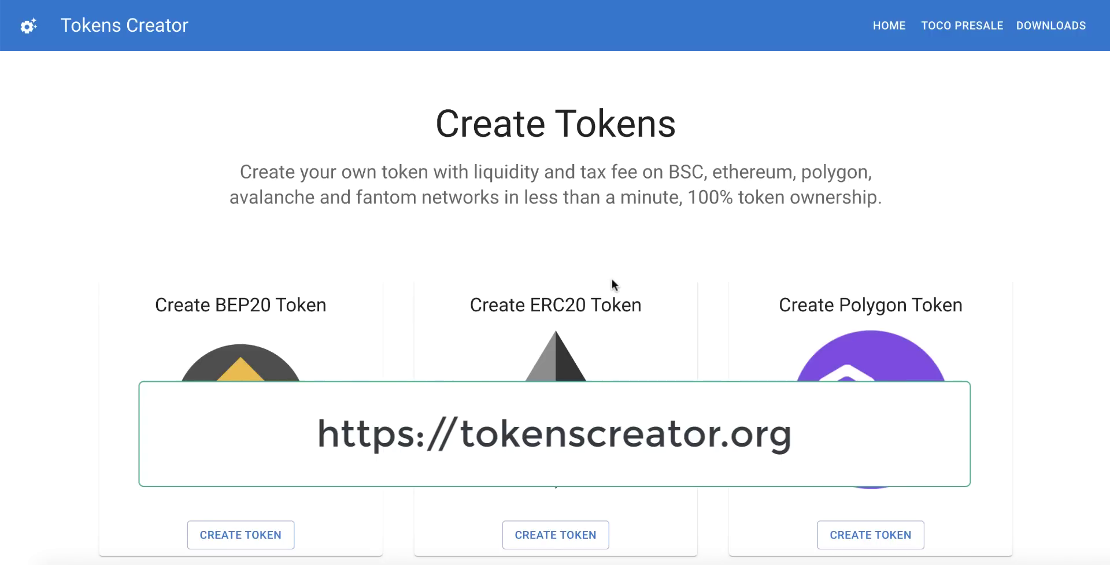
# - Browse the Tokens Creator options down to the Create BEP20 Token - TestNet card
pyautogui.scroll(-3, 612, 279)
pyautogui.scroll(3, 612, 279)
pyautogui.scroll(-7, 612, 279)
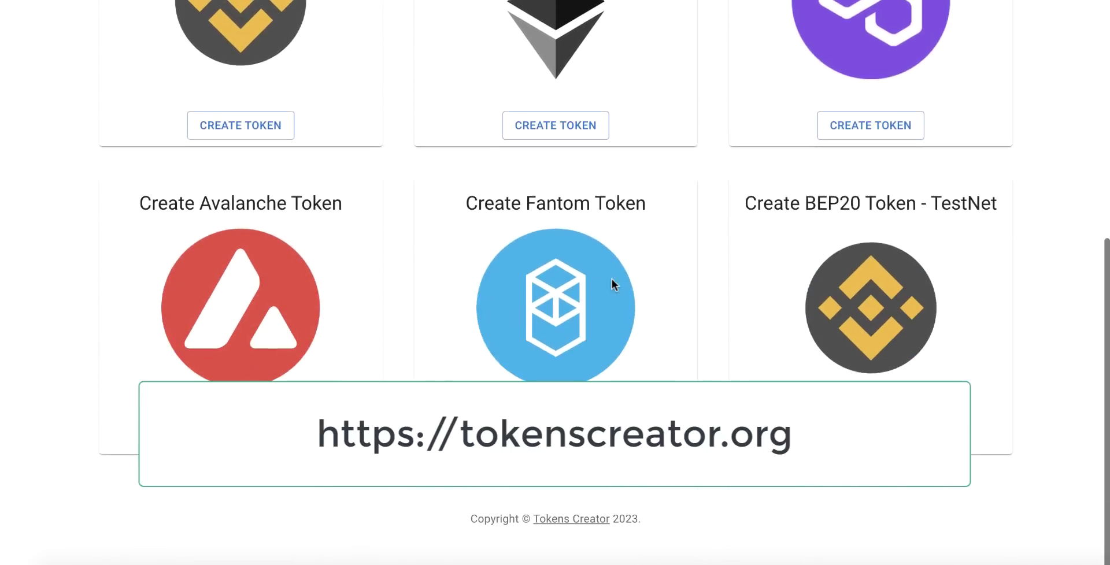
pyautogui.scroll(5, 612, 279)
pyautogui.scroll(3, 612, 279)
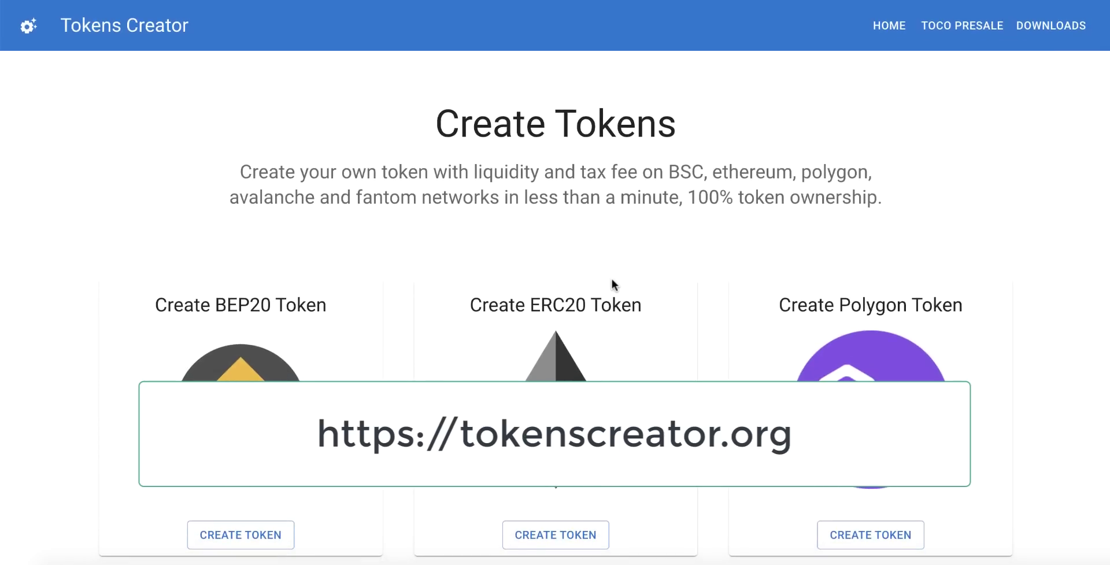
pyautogui.scroll(-7, 612, 278)
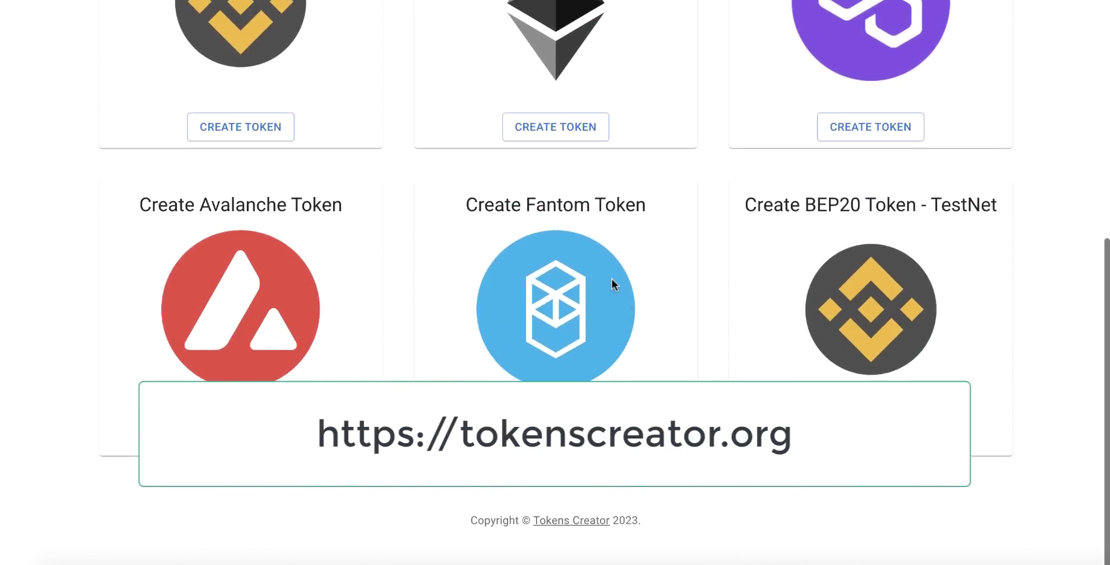
pyautogui.scroll(5, 611, 278)
pyautogui.scroll(3, 611, 279)
pyautogui.scroll(-2, 611, 278)
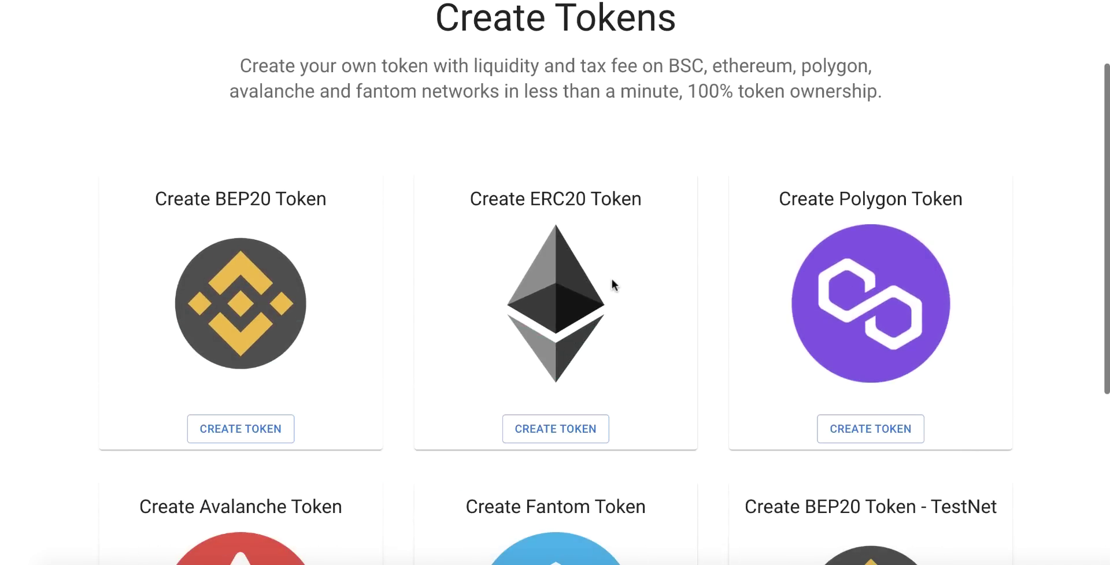
pyautogui.scroll(-2, 612, 278)
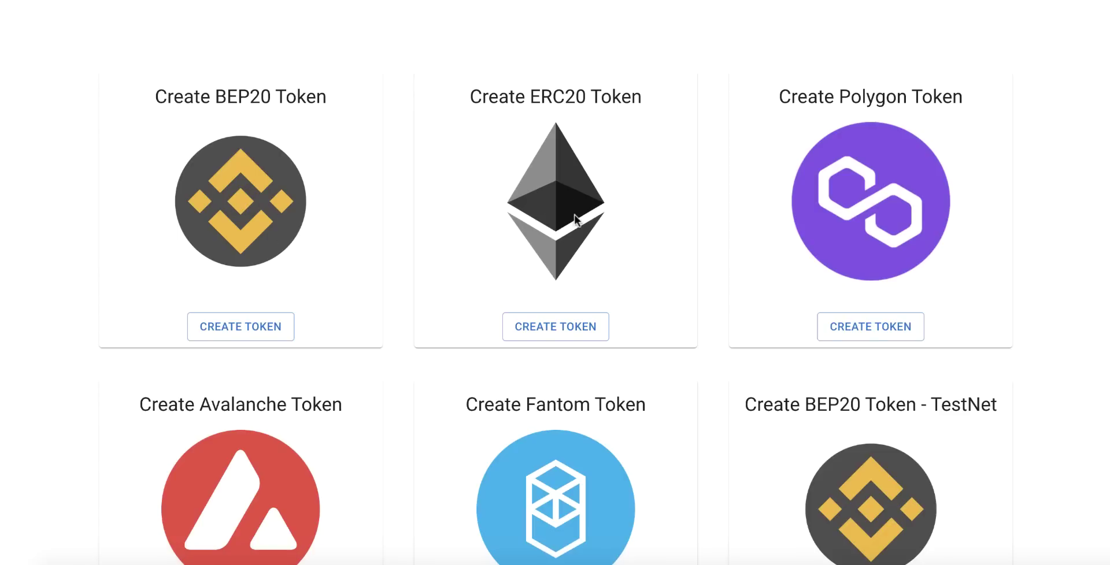
pyautogui.scroll(-4, 883, 203)
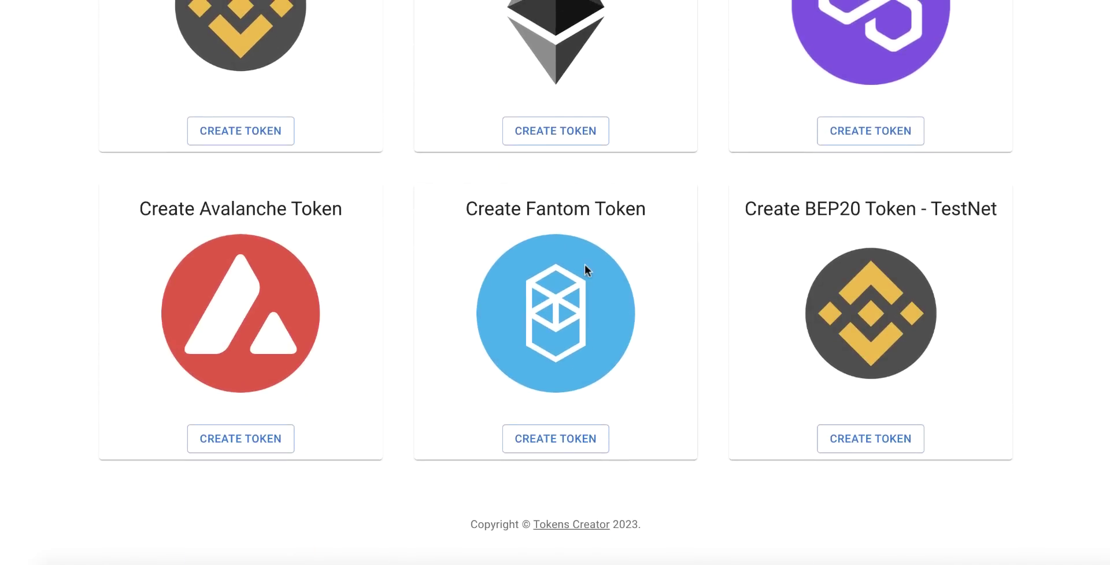
pyautogui.scroll(7, 752, 278)
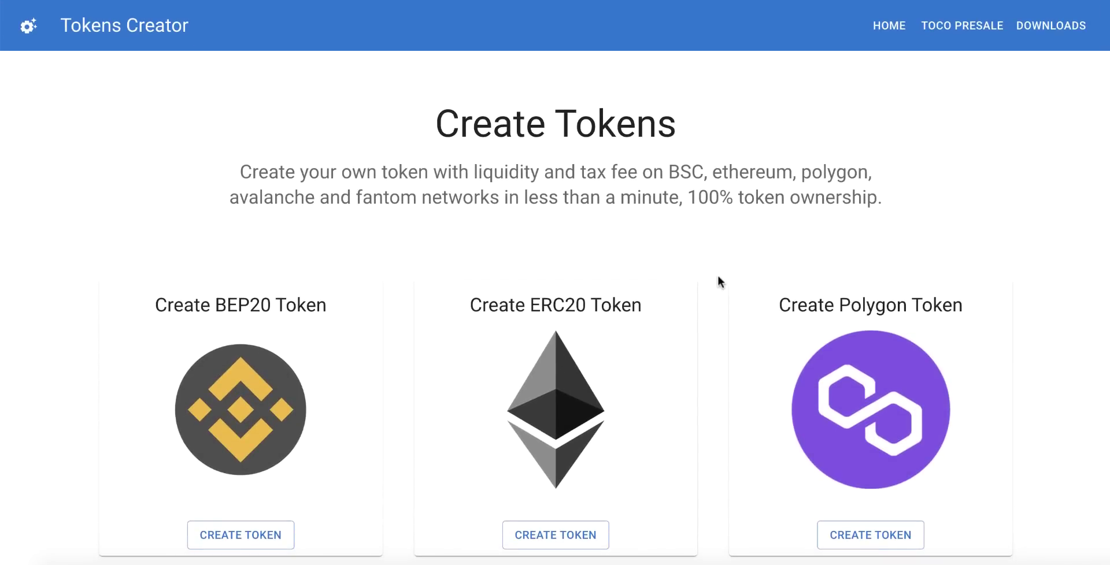
pyautogui.scroll(-5, 718, 277)
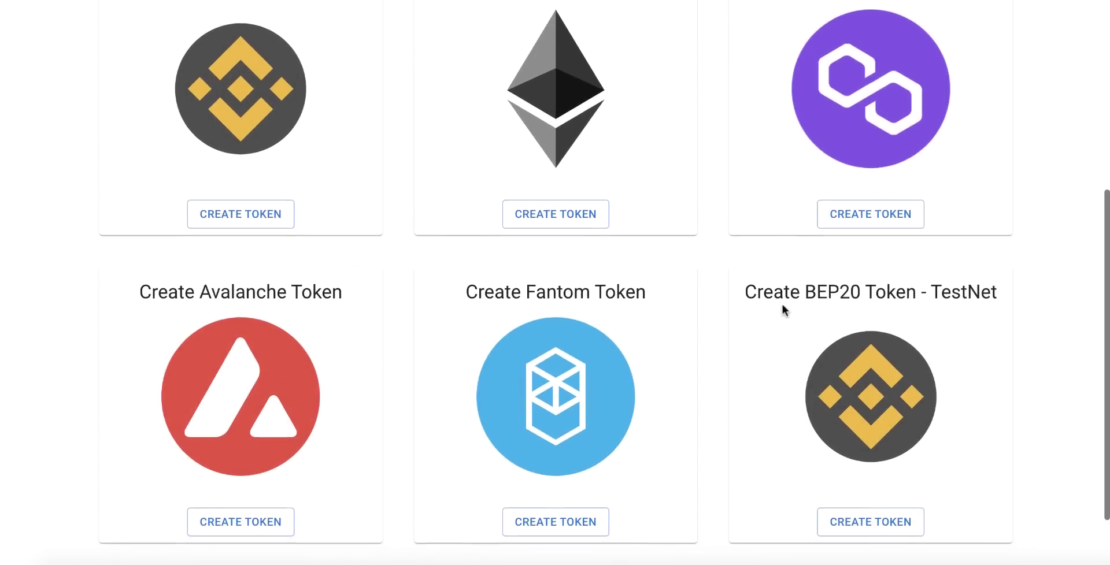
pyautogui.scroll(-2, 782, 306)
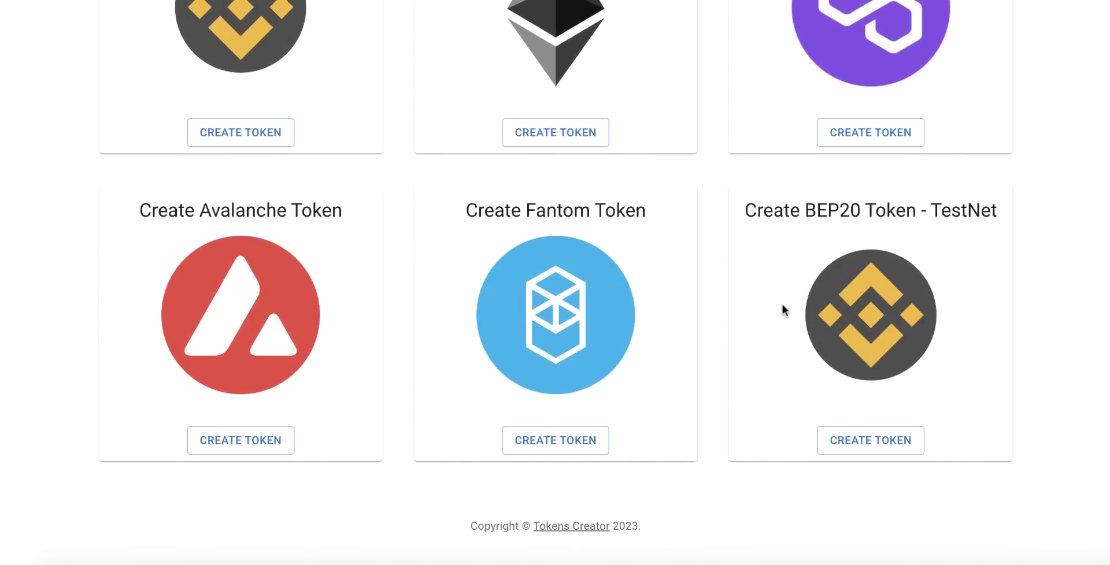
pyautogui.scroll(7, 782, 304)
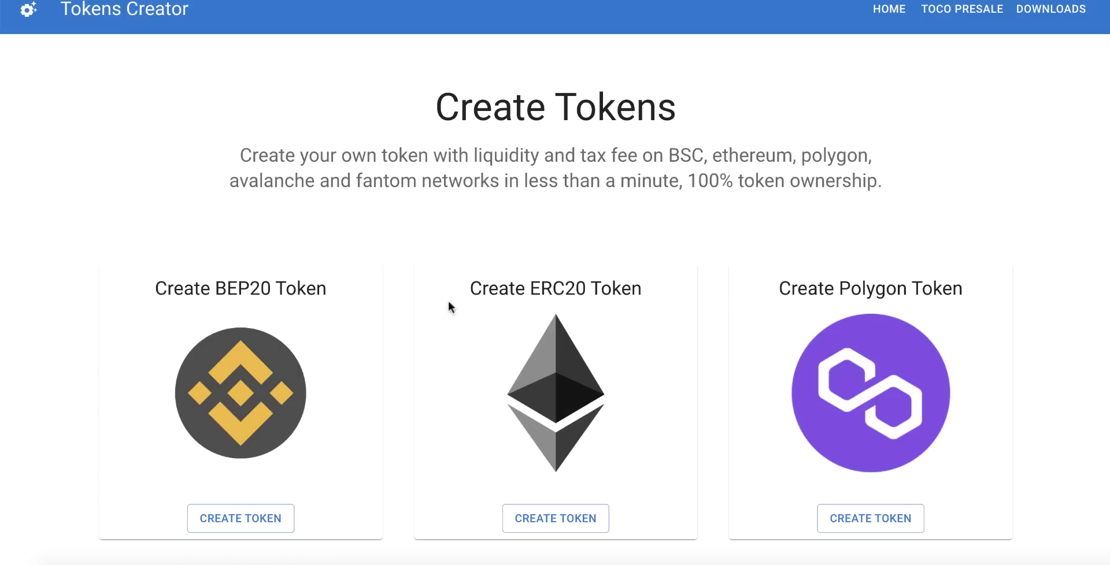
pyautogui.scroll(-3, 409, 306)
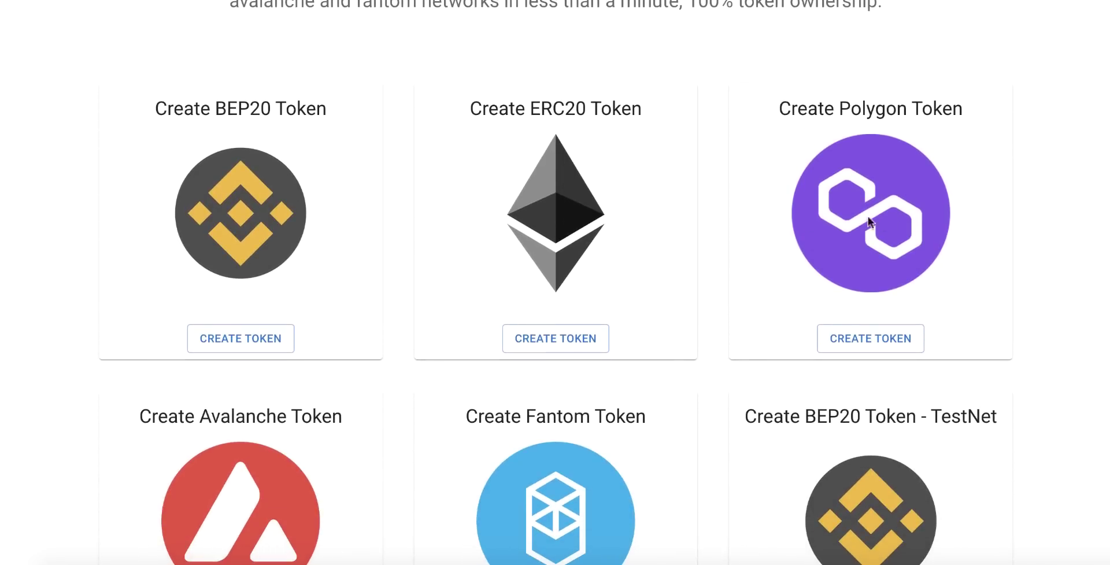
pyautogui.scroll(-3, 716, 223)
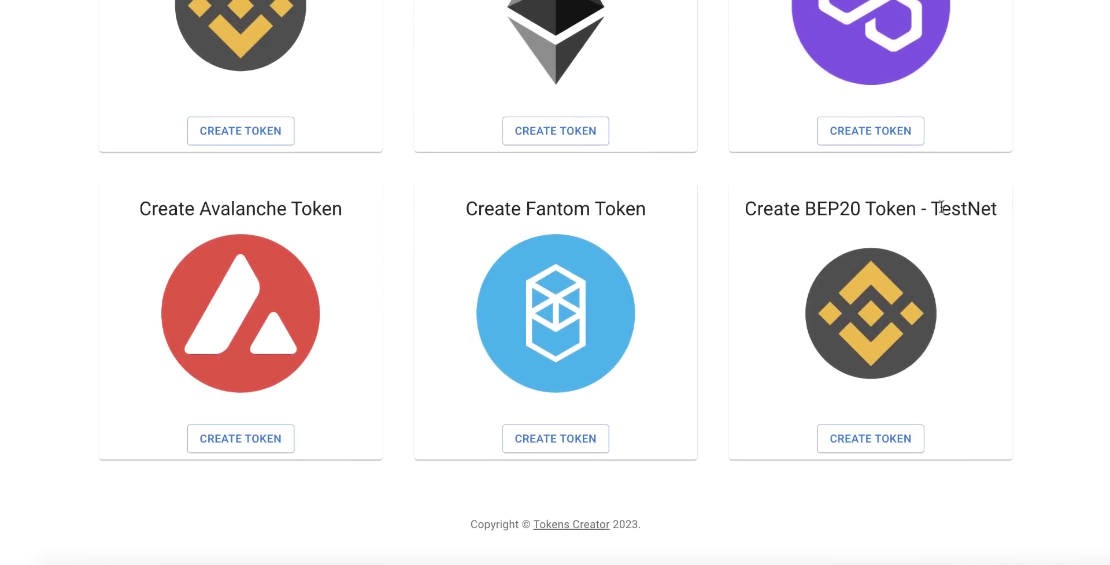
# - Start creating a token from the Create BEP20 Token - TestNet card
pyautogui.moveTo(960, 209); pyautogui.dragTo(773, 210)
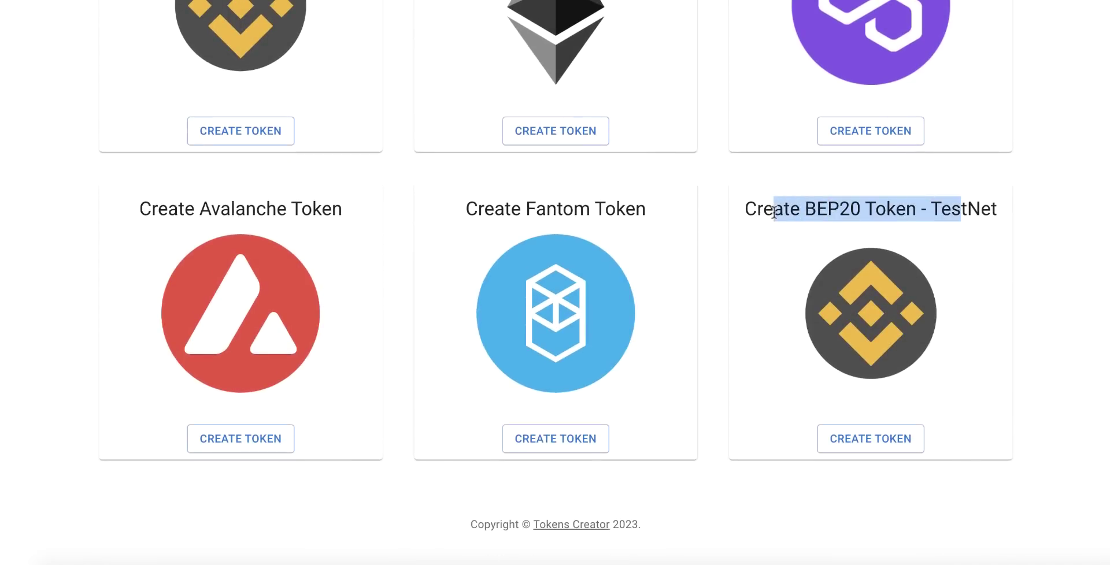
pyautogui.click(807, 218)
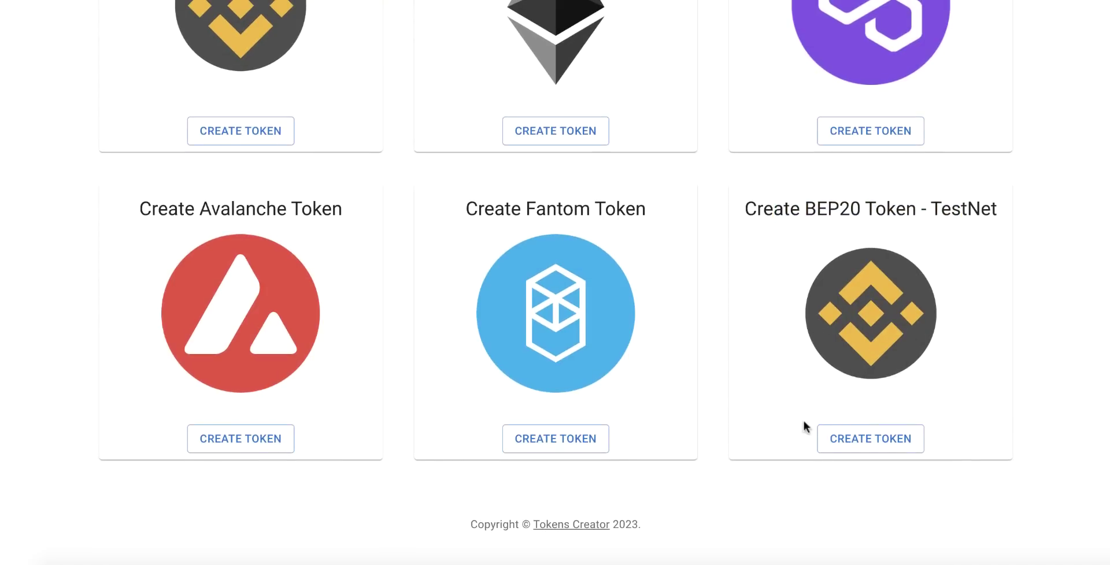
pyautogui.click(860, 449)
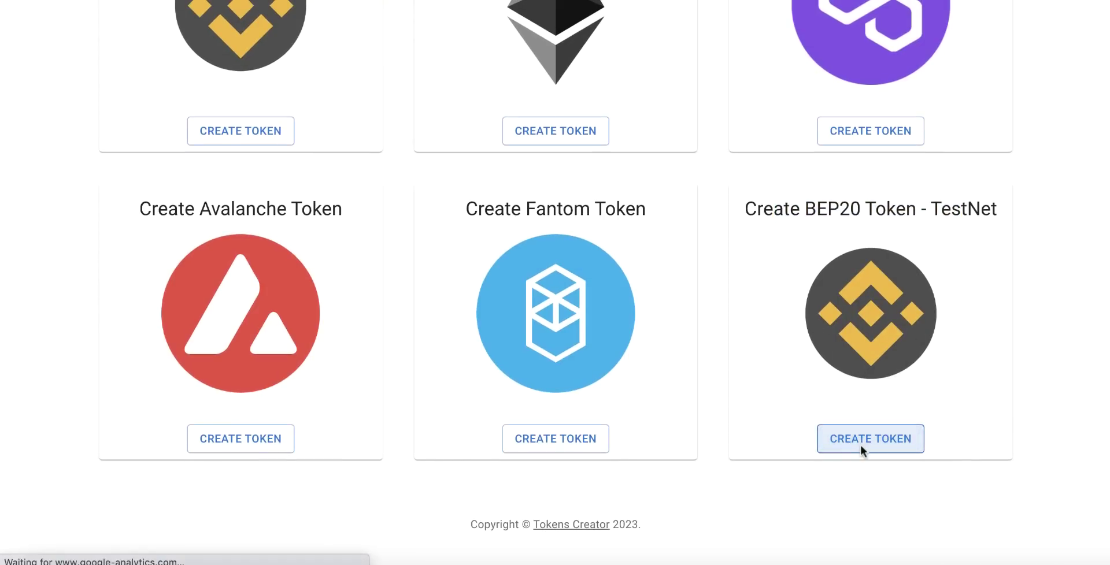
# - Enter token name 'Bitcoin' and symbol 'BTC'
pyautogui.scroll(-2, 782, 383)
pyautogui.scroll(2, 782, 383)
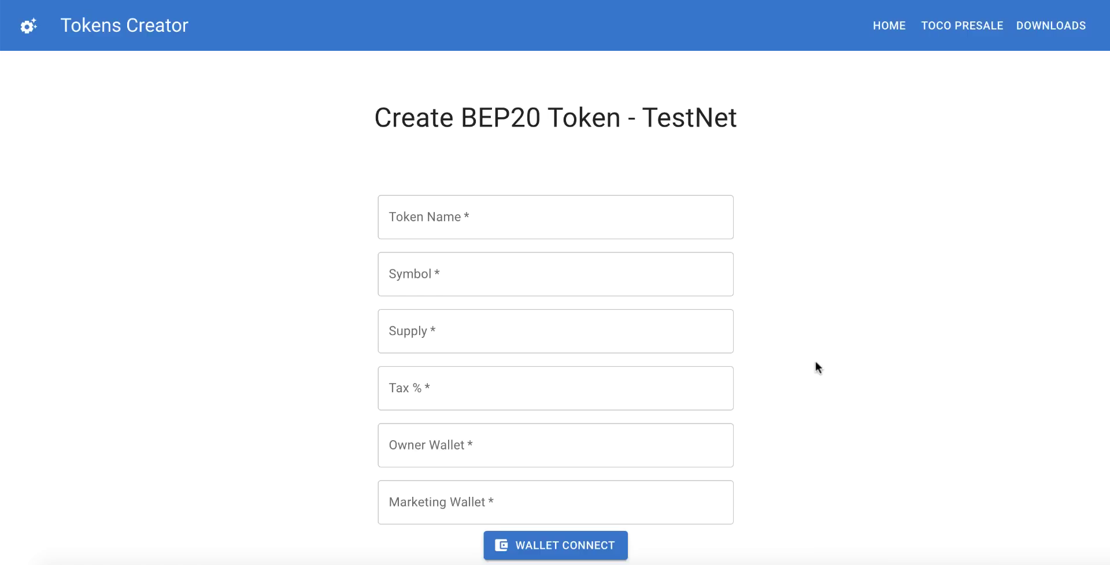
pyautogui.click(572, 223)
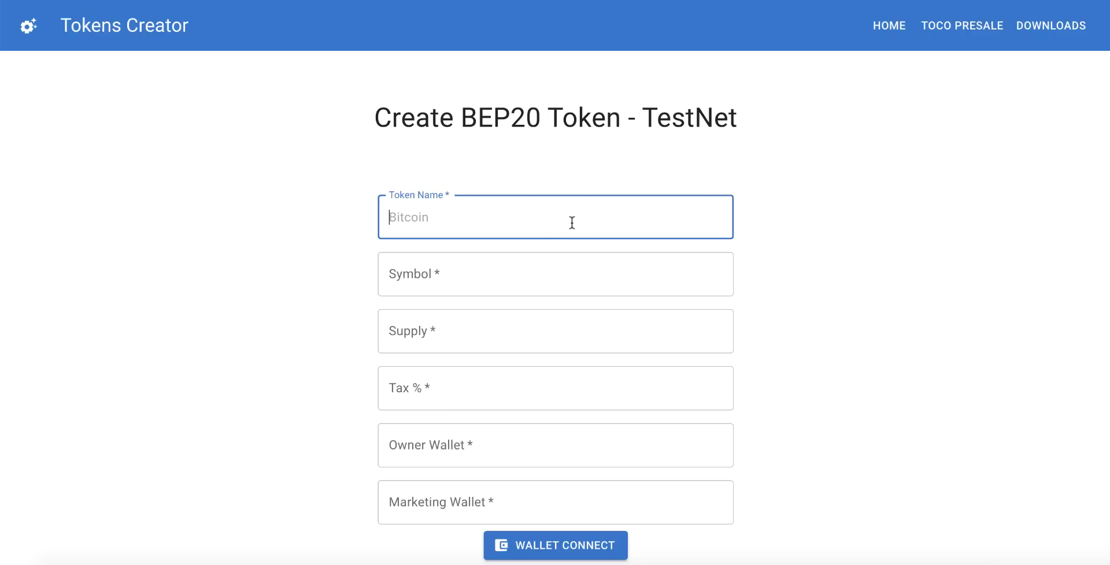
pyautogui.write('Bitcoin')
pyautogui.click(518, 273)
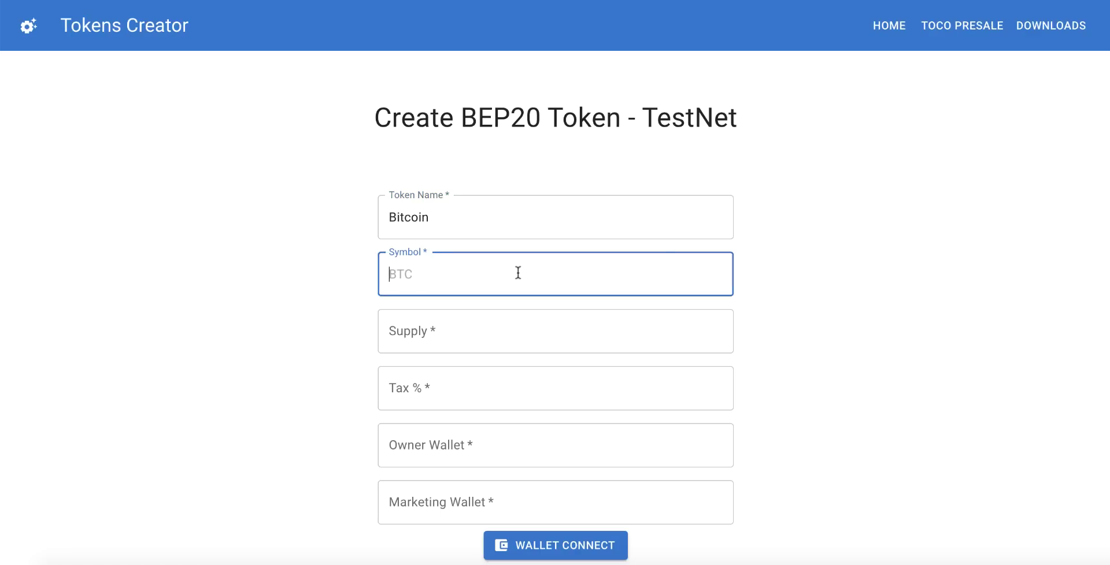
pyautogui.write('BTC')
# - Set the total supply to 21000000 and the tax to 2%
pyautogui.scroll(-2, 518, 272)
pyautogui.click(496, 293)
pyautogui.write('2')
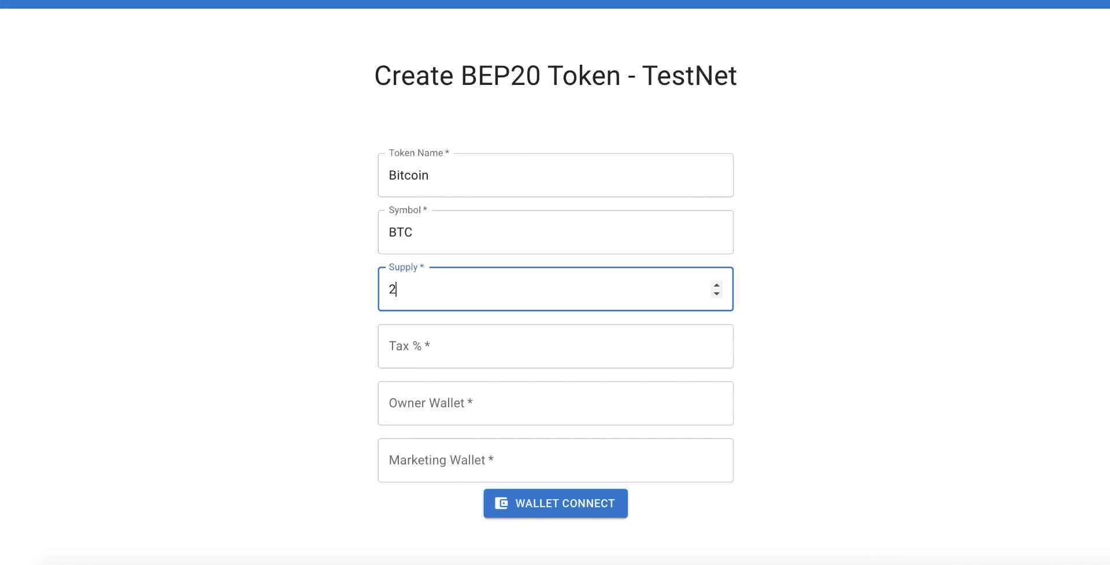
pyautogui.write('1000000')
pyautogui.moveTo(426, 293); pyautogui.dragTo(453, 293)
pyautogui.click(298, 299)
pyautogui.click(388, 346)
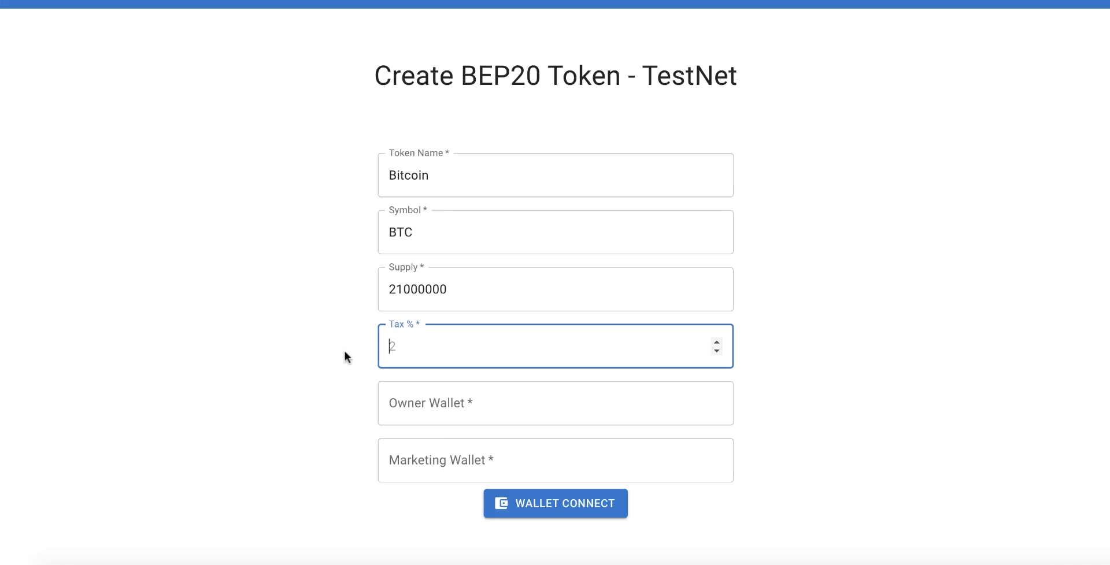
pyautogui.write('2')
pyautogui.click(330, 350)
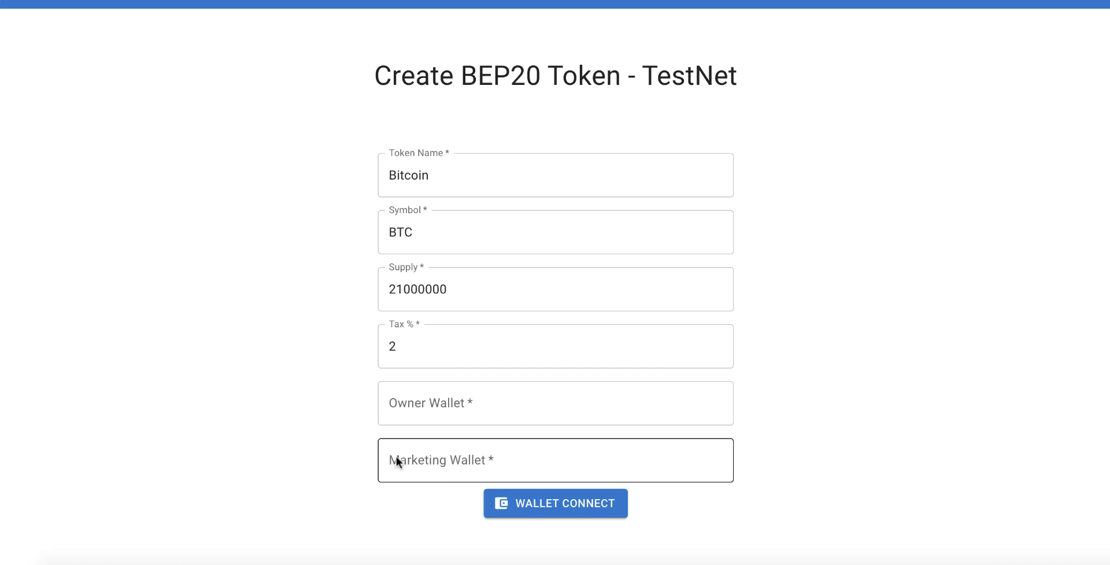
pyautogui.scroll(-1, 335, 431)
pyautogui.click(411, 371)
pyautogui.click(830, 355)
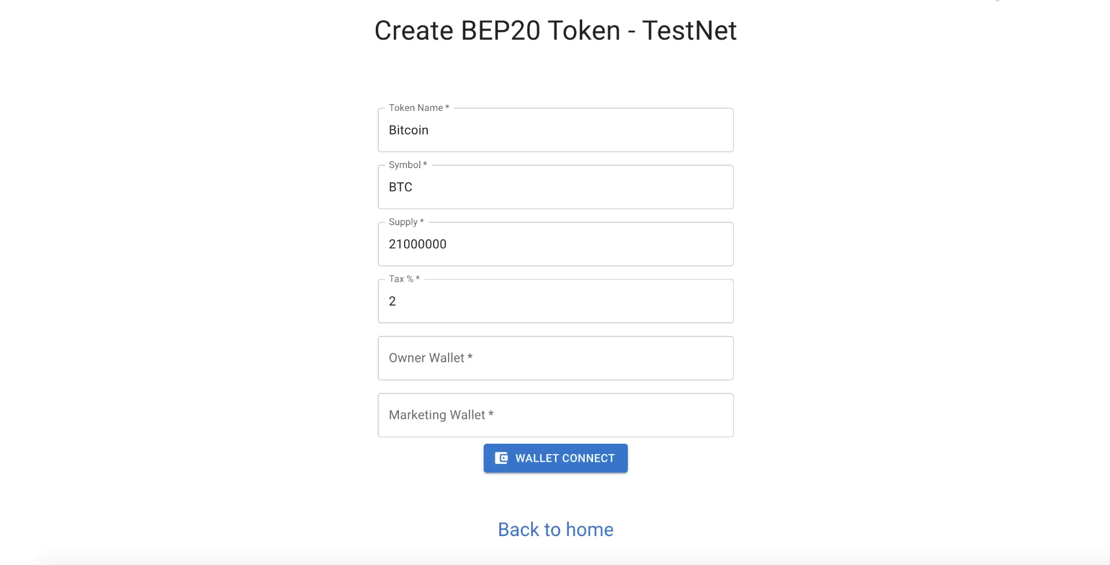
# - Paste the MetaMask account address into both Owner Wallet and Marketing Wallet
pyautogui.click(997, 1)
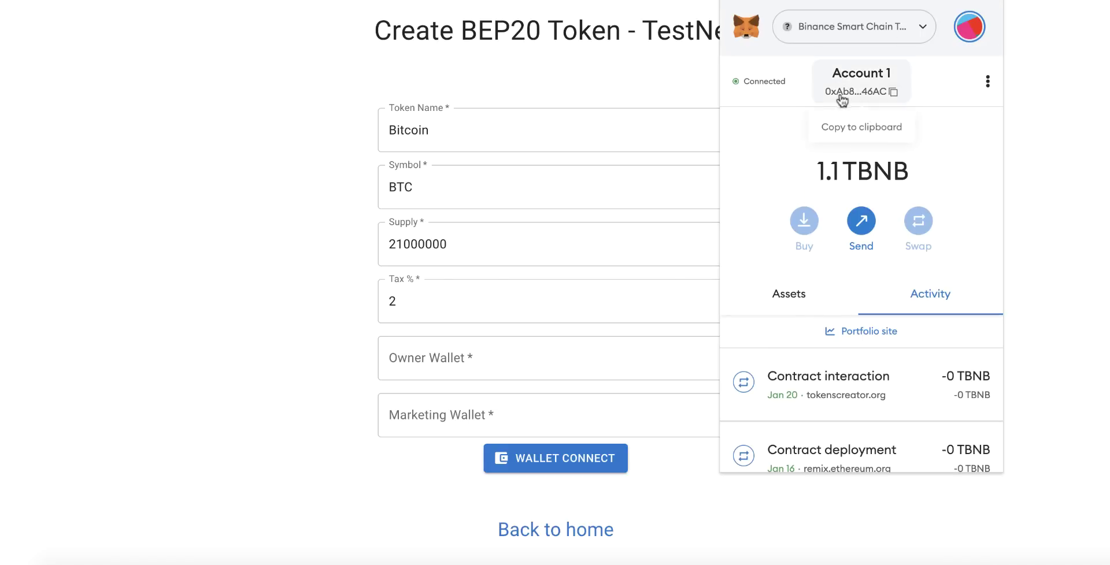
pyautogui.click(851, 95)
pyautogui.click(494, 358)
pyautogui.write('0xAb8a3dD7D4Cd76f094283058F544e6bd67c546AC')
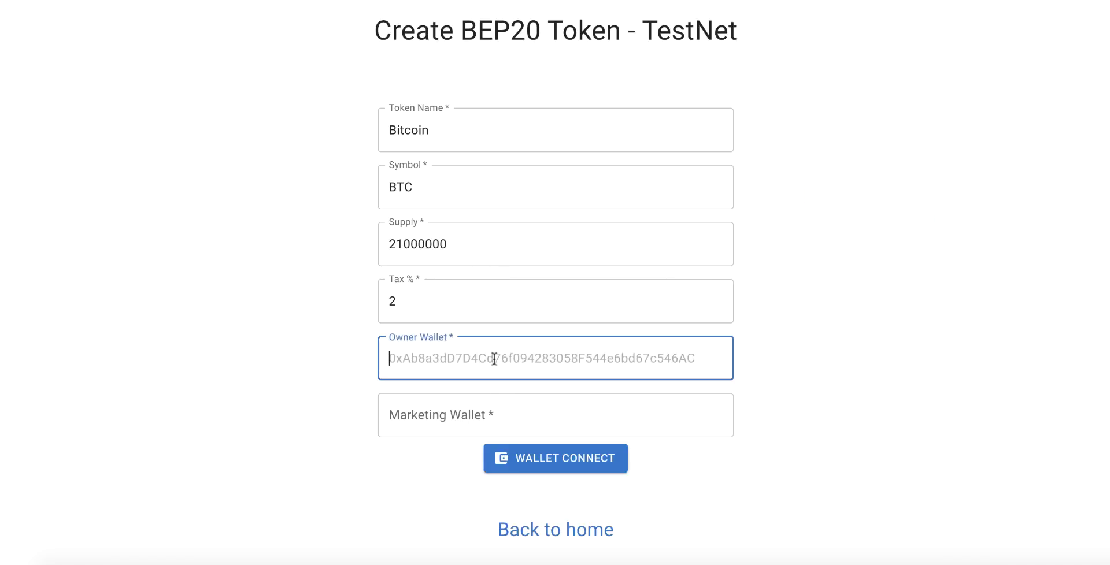
pyautogui.click(370, 420)
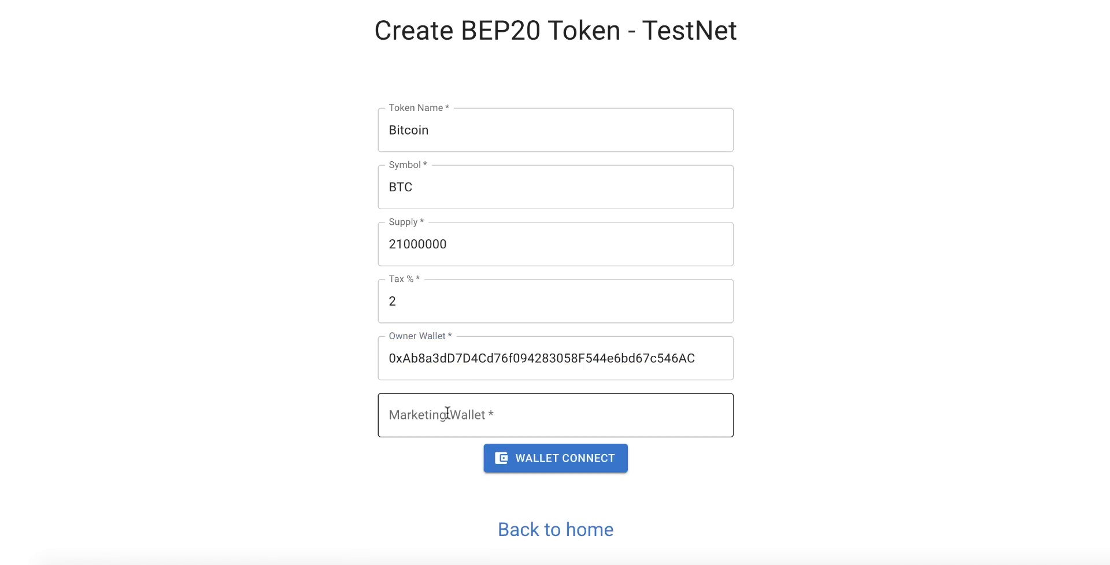
pyautogui.click(447, 413)
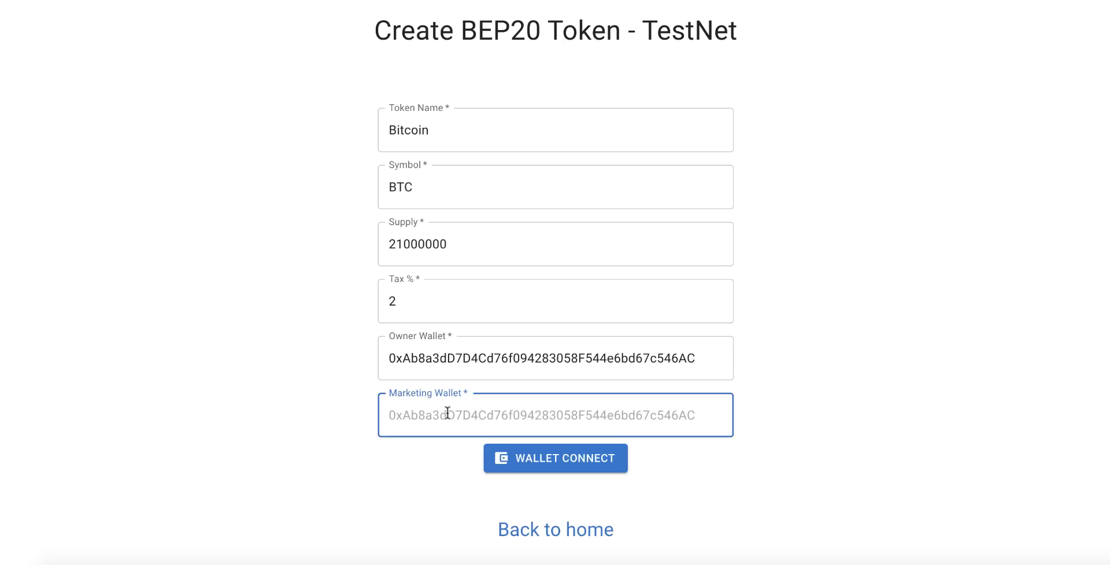
pyautogui.write('0xAb8a3dD7D4Cd76f094283058F544e6bd67c546AC')
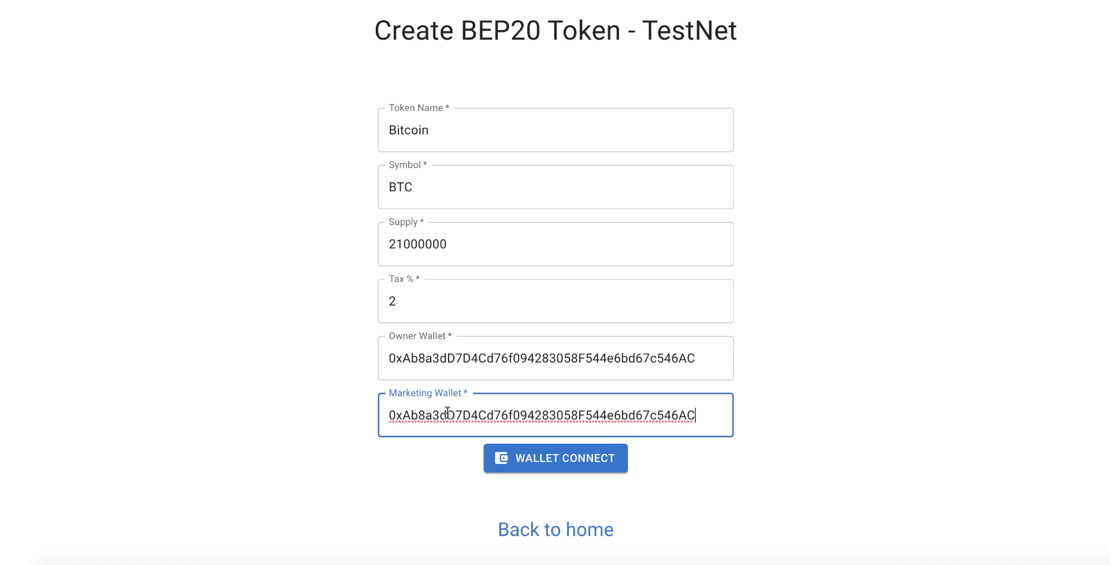
pyautogui.click(706, 467)
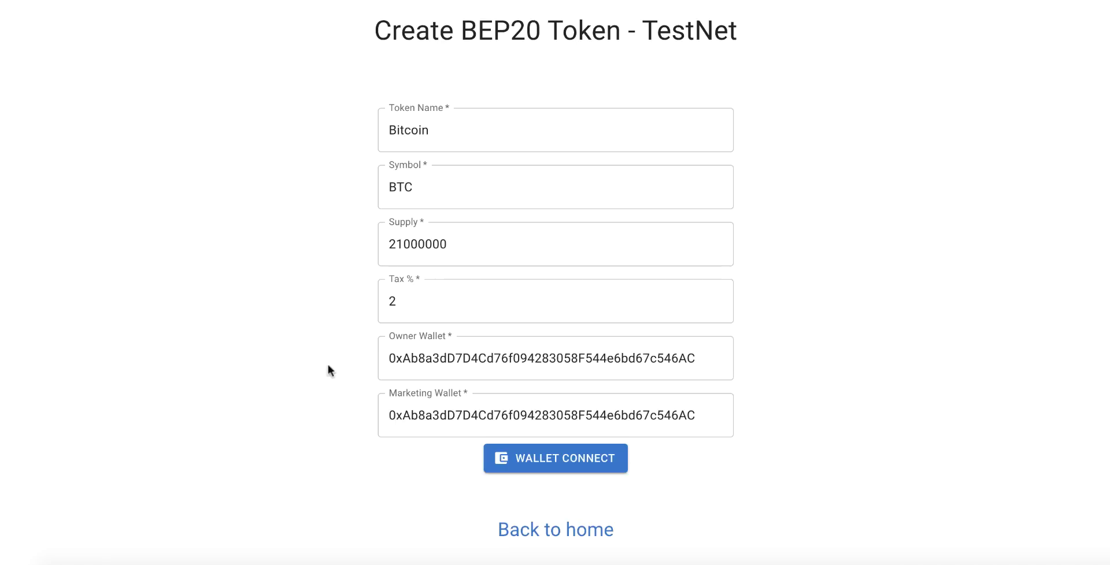
# - Connect MetaMask Account 1 to Tokens Creator
pyautogui.click(555, 459)
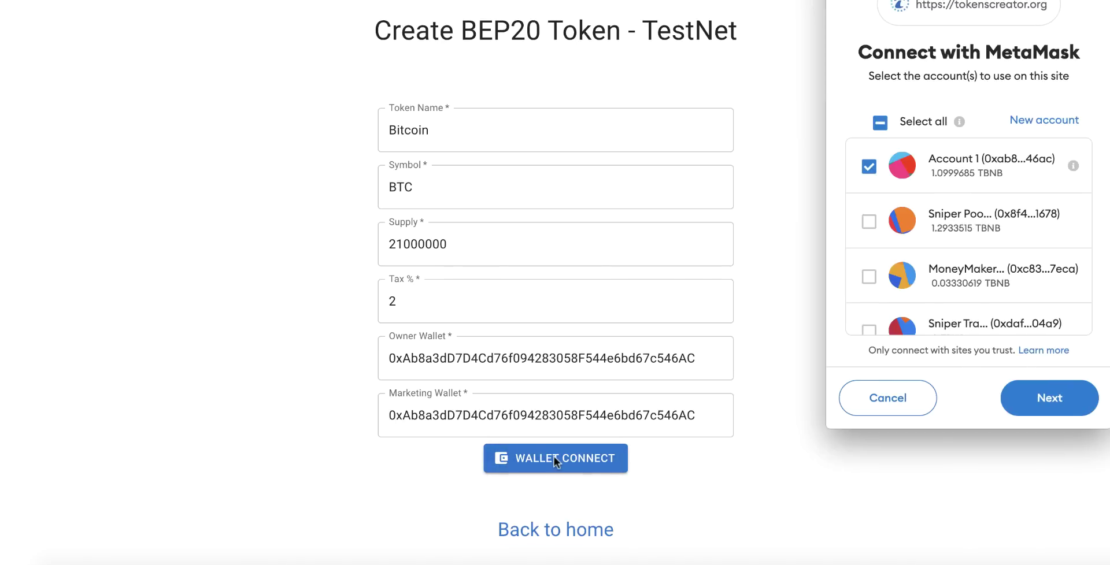
pyautogui.click(1049, 398)
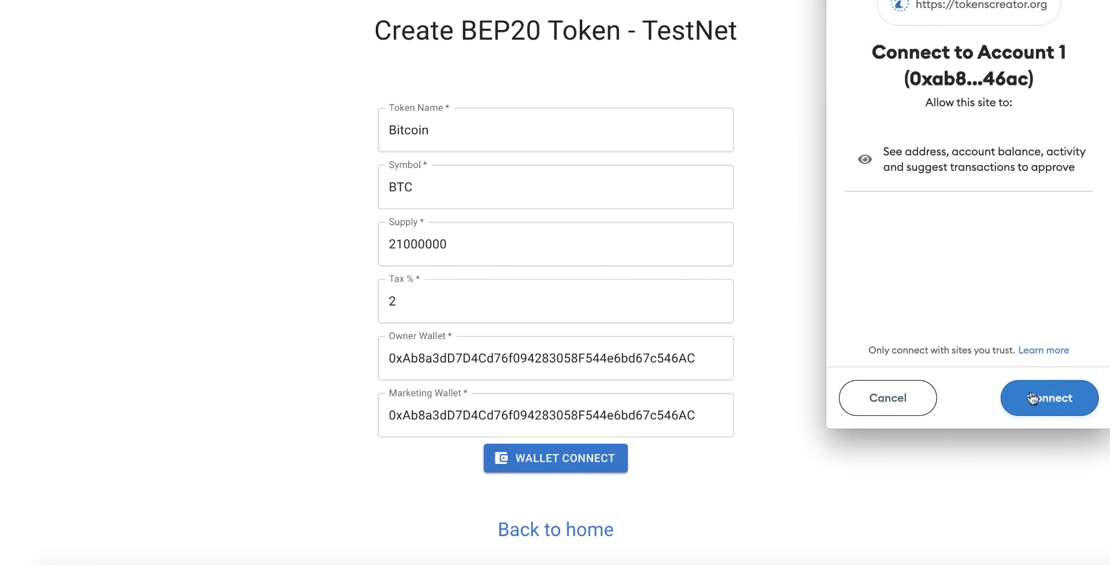
pyautogui.click(1049, 400)
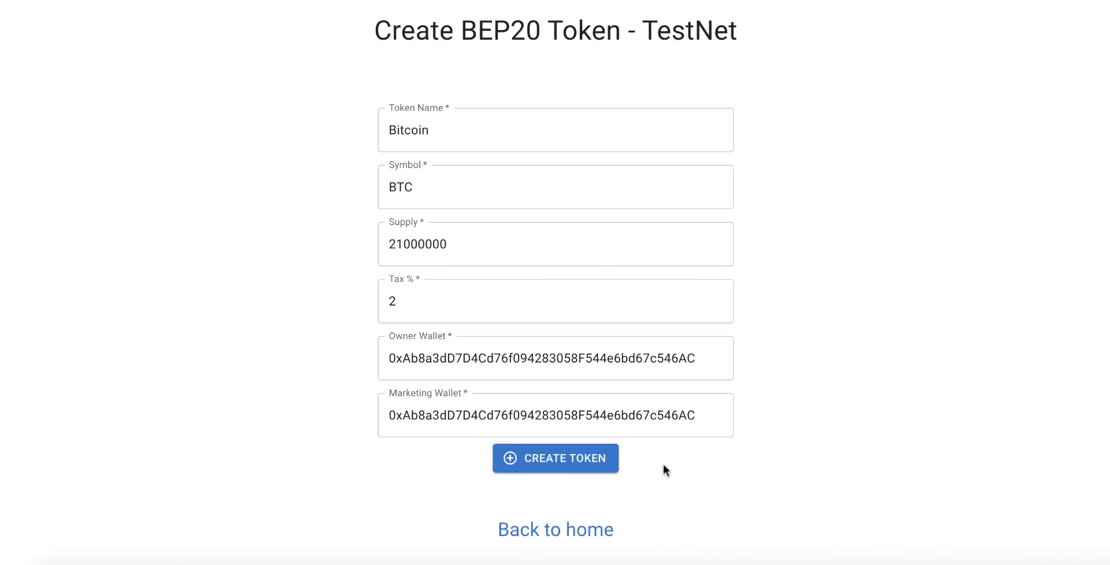
# - Deploy the Bitcoin token, confirm its gas fee in MetaMask, and view the transaction details
pyautogui.click(559, 460)
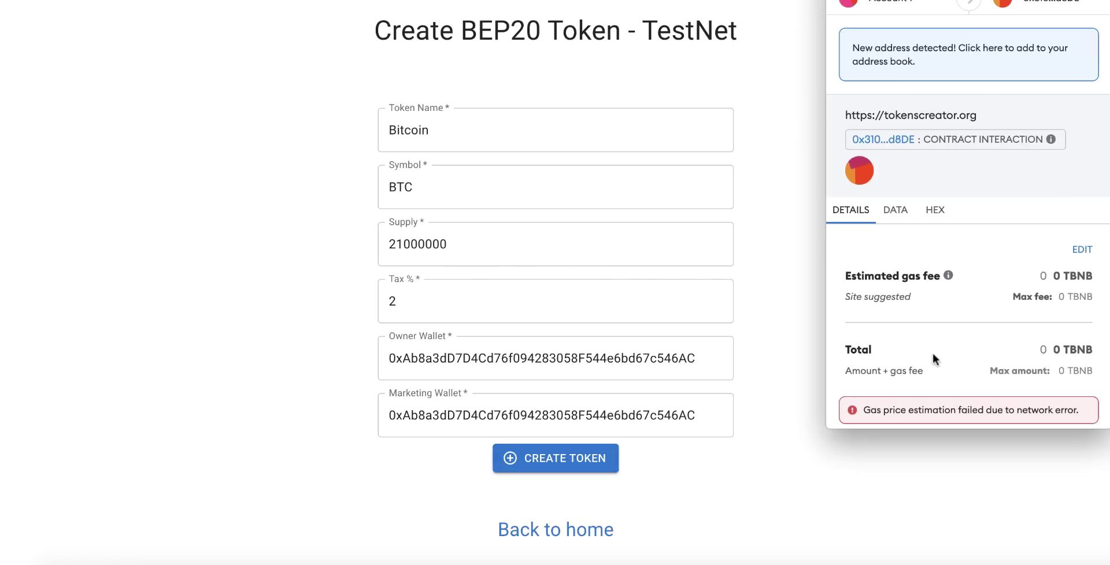
pyautogui.scroll(-2, 932, 358)
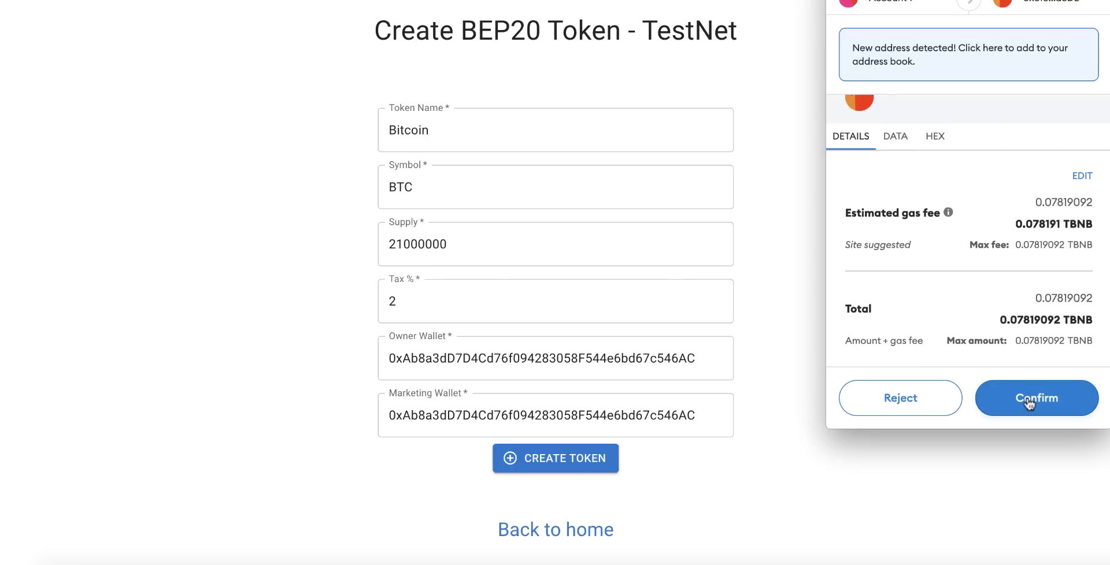
pyautogui.click(1026, 398)
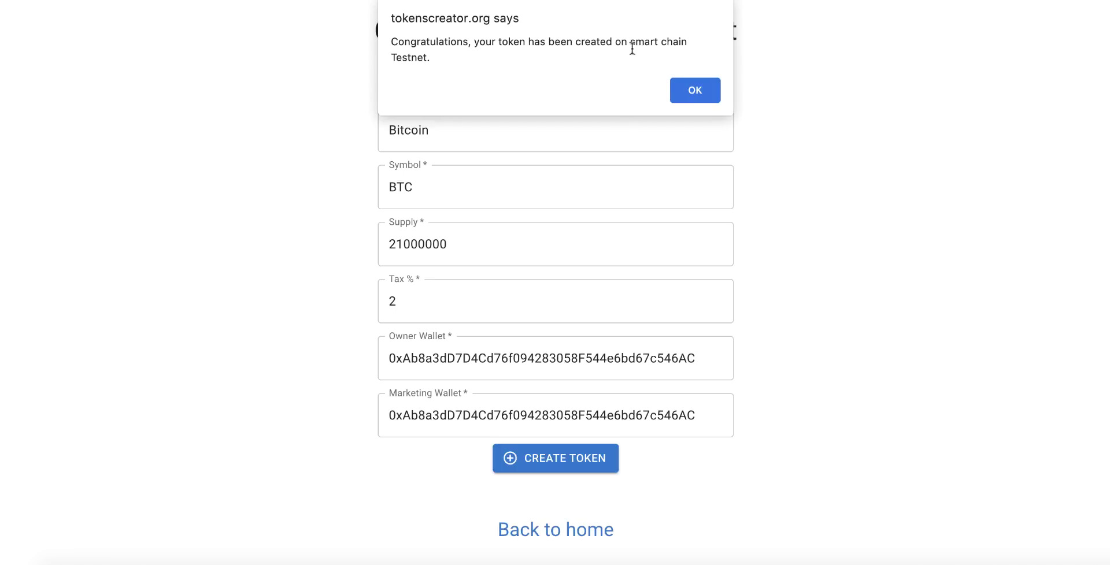
pyautogui.click(695, 91)
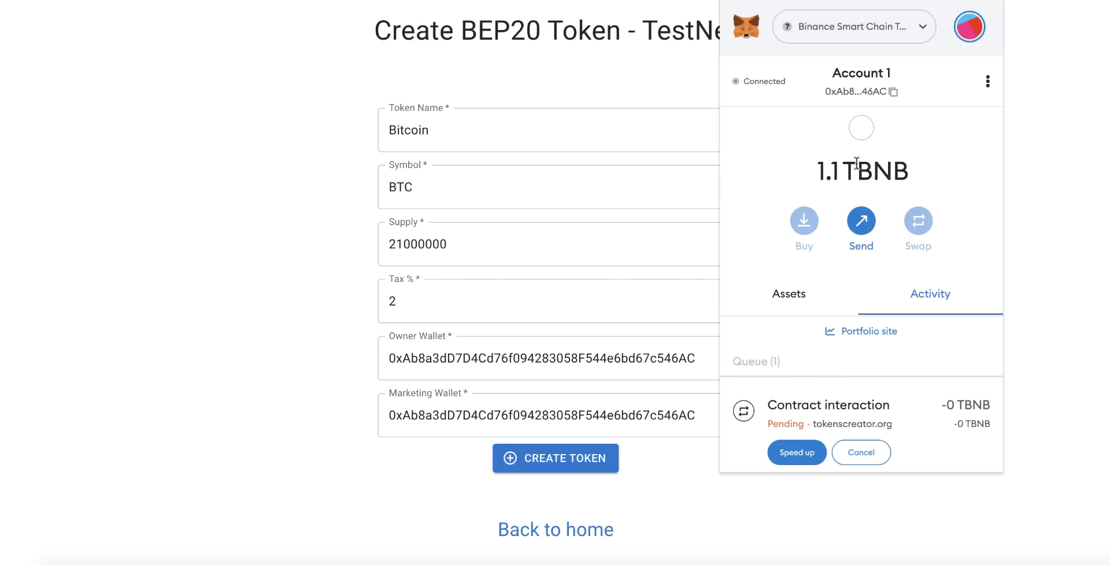
pyautogui.scroll(-1, 834, 165)
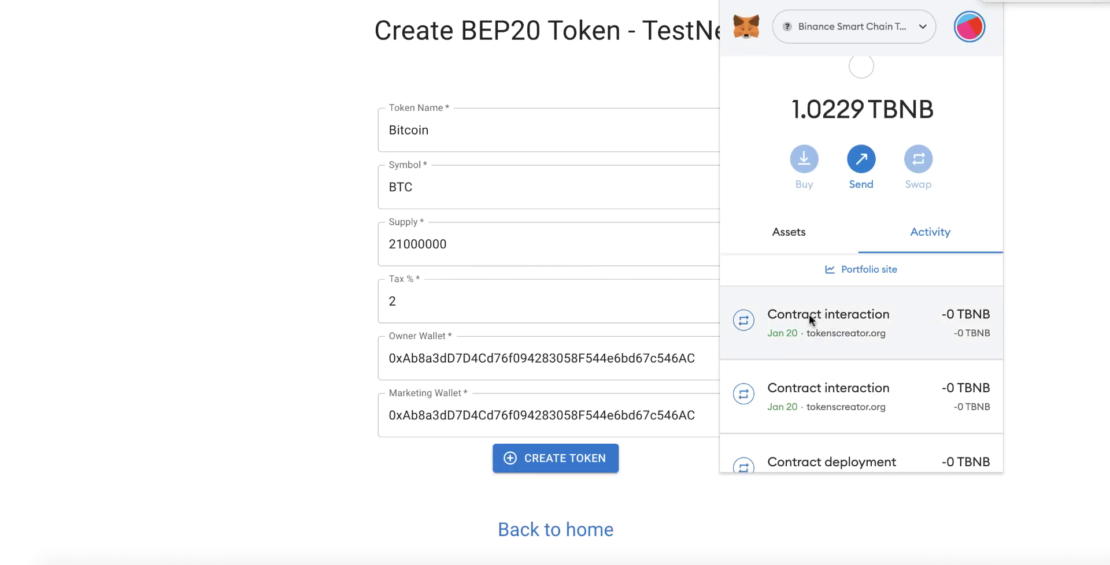
pyautogui.click(832, 313)
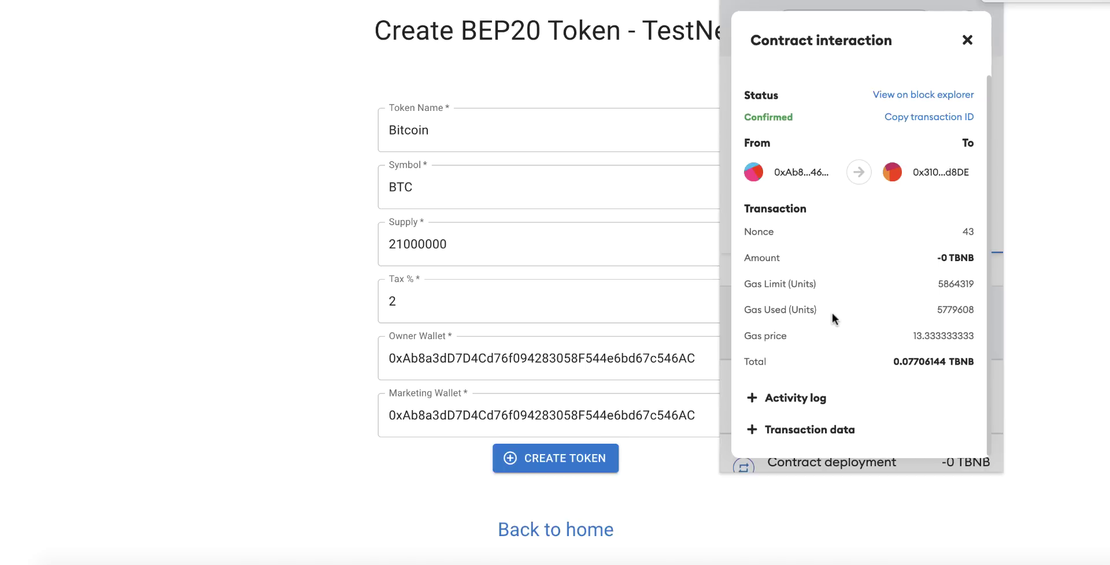
# - Open the transaction on BscScan testnet, then the Bitcoin (BTC) token page with 21,000,000 supply
pyautogui.click(923, 96)
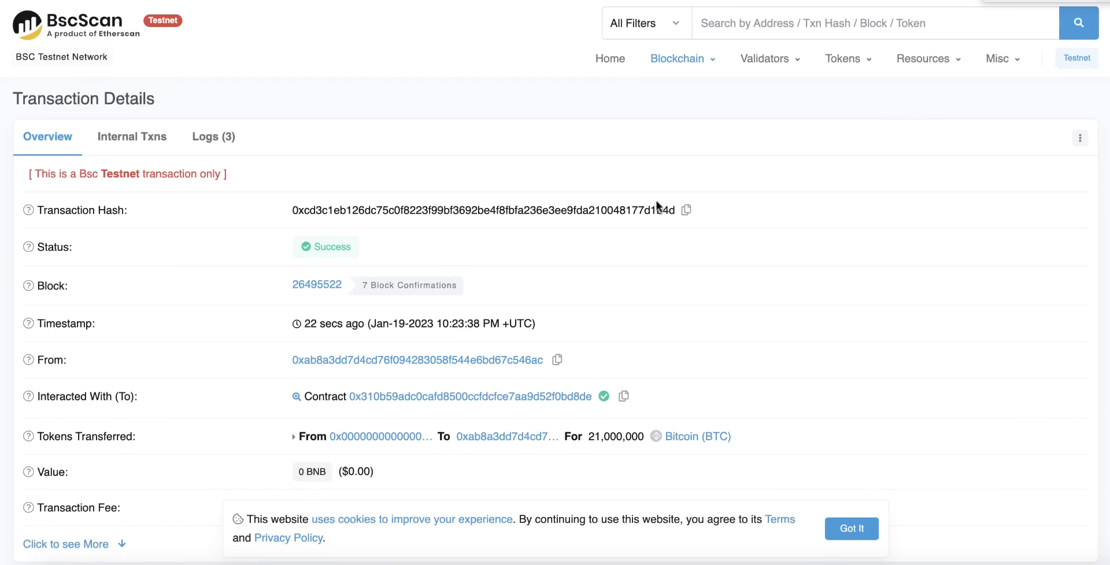
pyautogui.scroll(-2, 627, 221)
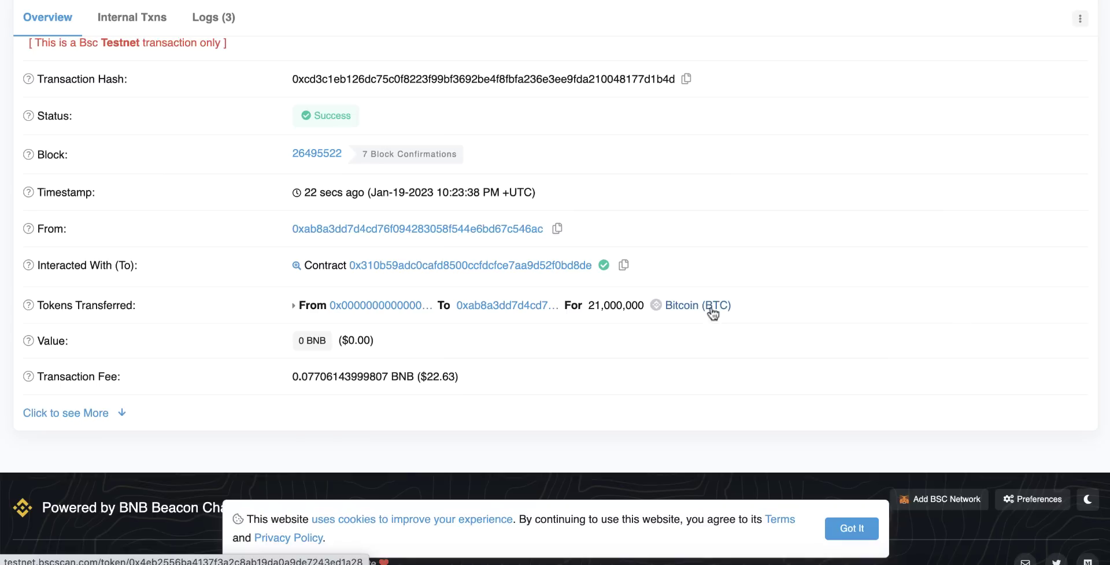
pyautogui.click(679, 305)
pyautogui.scroll(-2, 576, 289)
pyautogui.scroll(2, 576, 294)
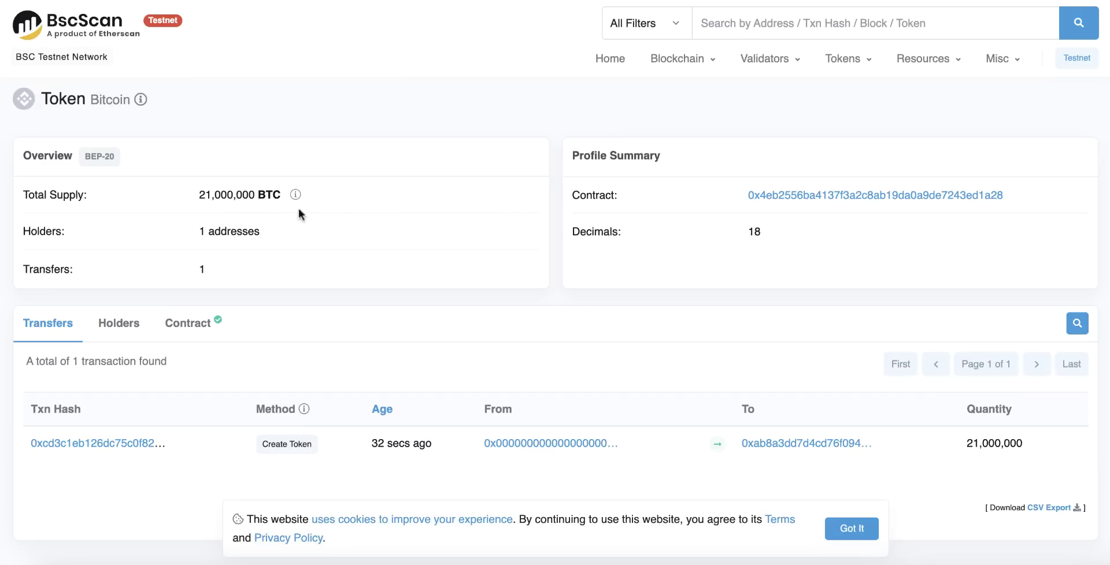
pyautogui.hotkey('ctrl', 'shift', 'Tab')
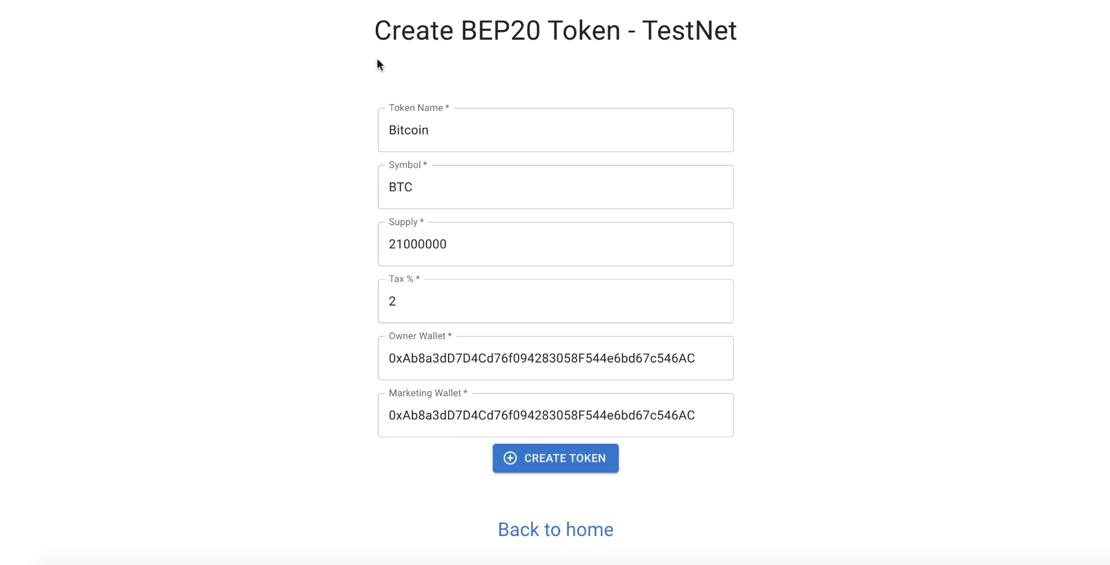
pyautogui.hotkey('ctrl', 'Tab')
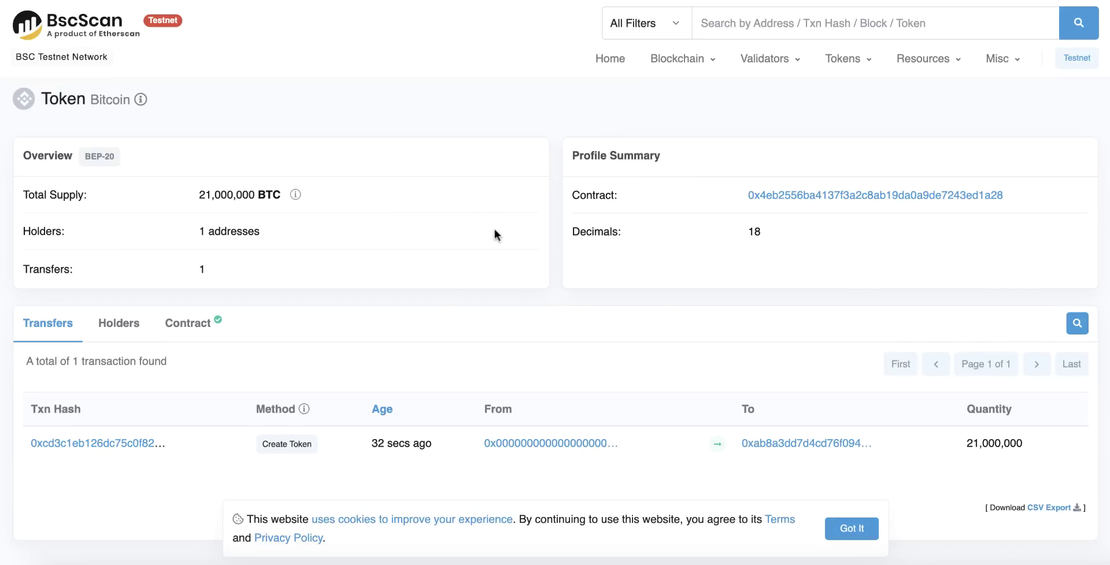